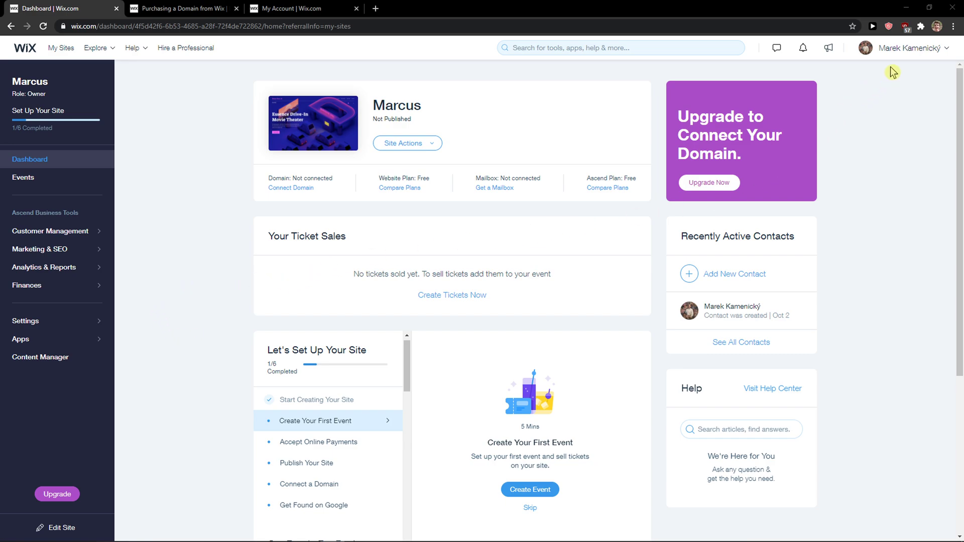
Step: Open the account dropdown from the profile name on the site dashboard
{"action": "left_click", "coordinate": [917, 49]}
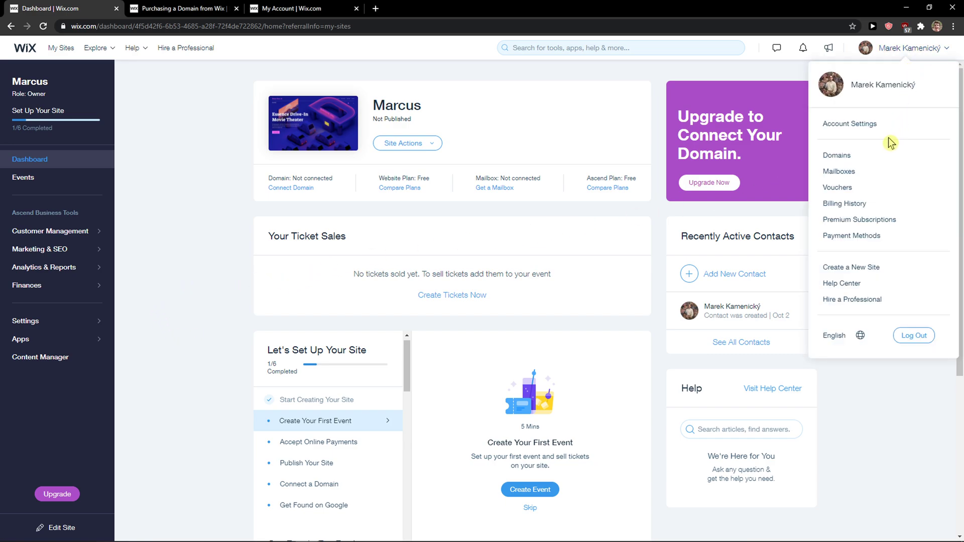
Step: Go from Account Settings to the Hire a Partner page to begin a new project
{"action": "left_click", "coordinate": [856, 123]}
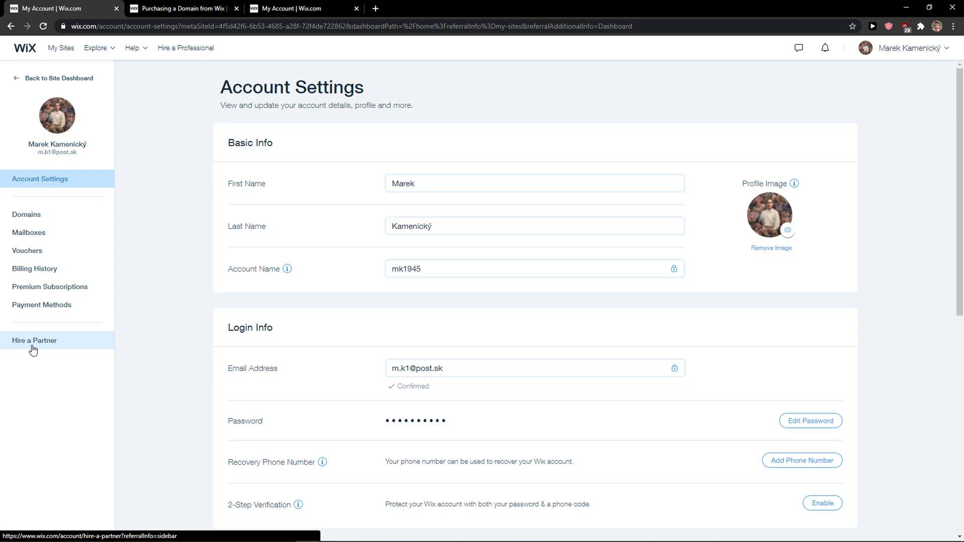
{"action": "left_click", "coordinate": [33, 348]}
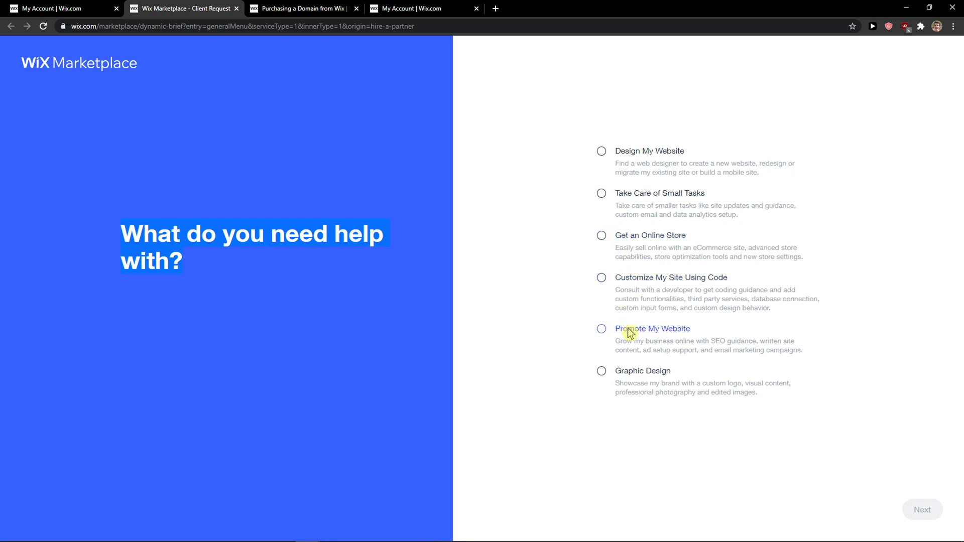
Step: Choose 'Get an Online Store', then 'Set up an online store' as the service
{"action": "left_click", "coordinate": [661, 257]}
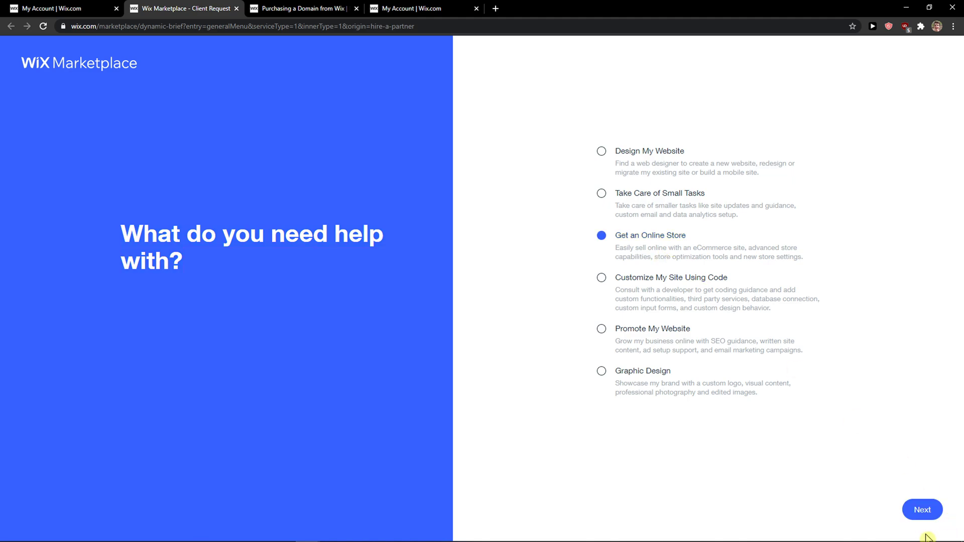
{"action": "left_click", "coordinate": [921, 510]}
{"action": "left_click", "coordinate": [628, 219]}
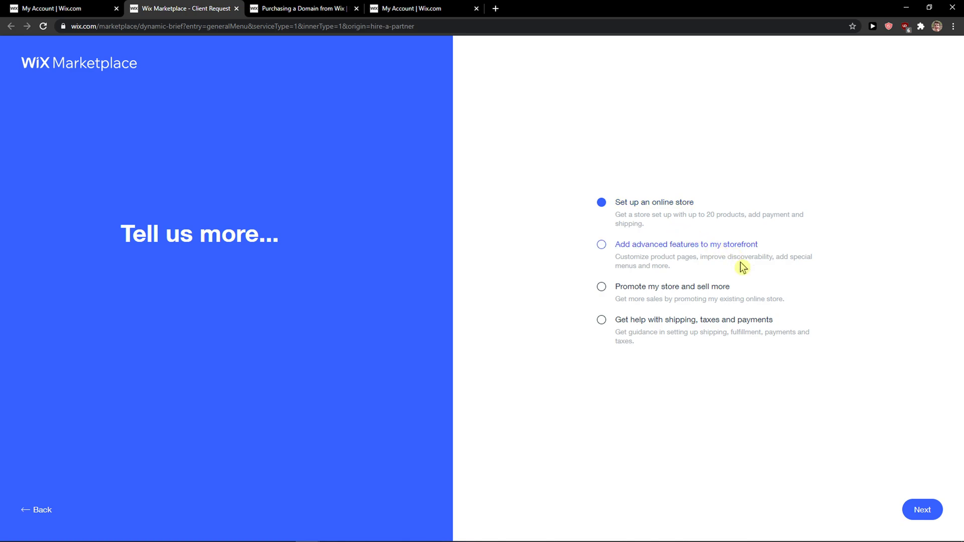
Step: Enter Jewelry as the product and describe having products but needing guidance
{"action": "left_click", "coordinate": [922, 510]}
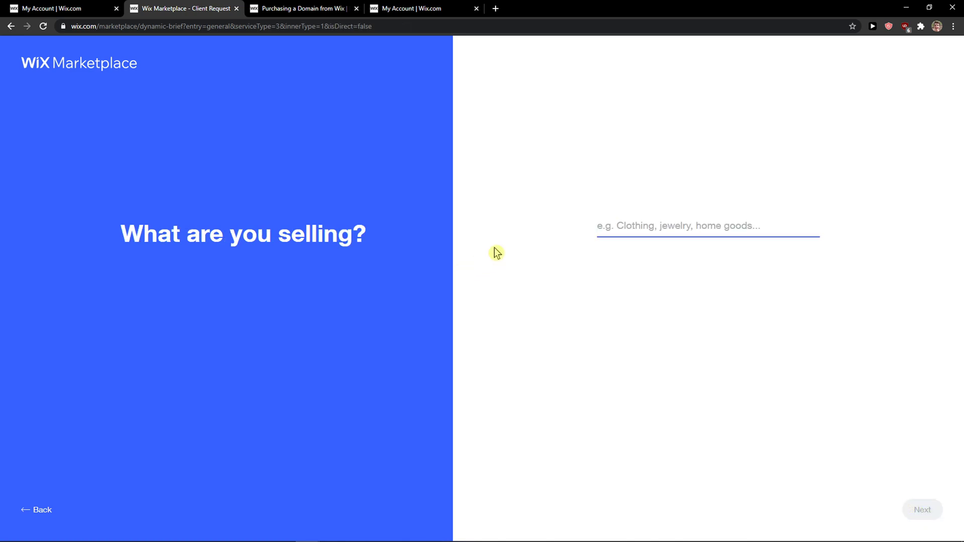
{"action": "type", "text": "Jewe"}
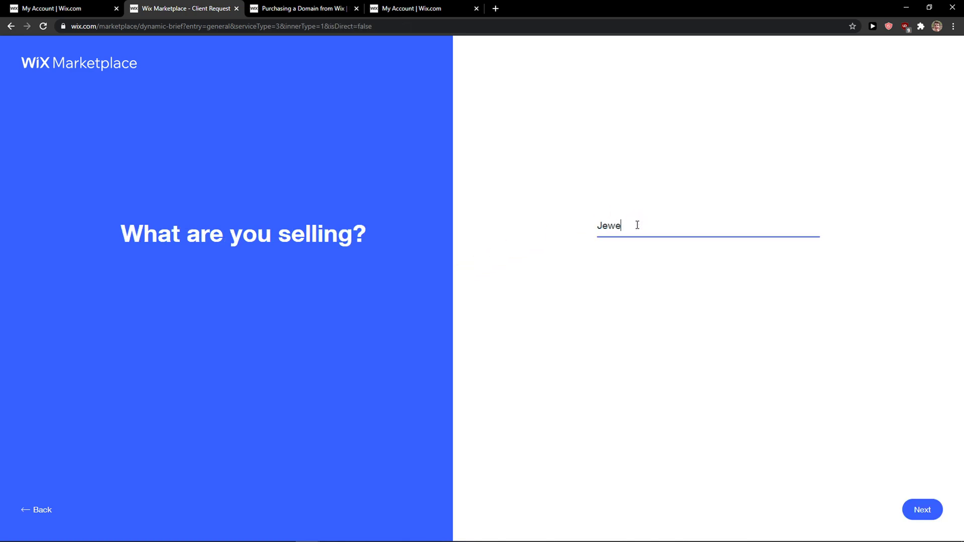
{"action": "type", "text": "lry"}
{"action": "left_click", "coordinate": [922, 511]}
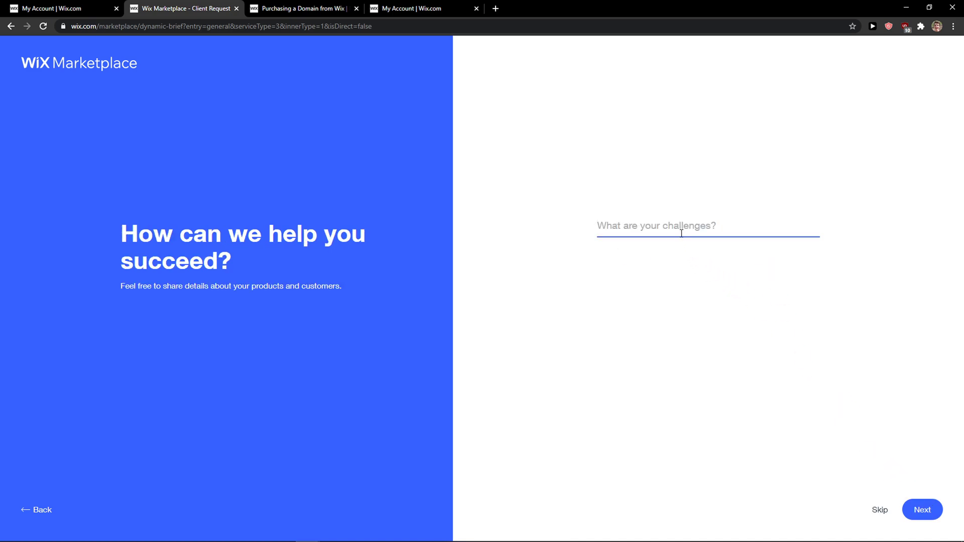
{"action": "type", "text": "I dont know just how "}
{"action": "type", "text": "to do"}
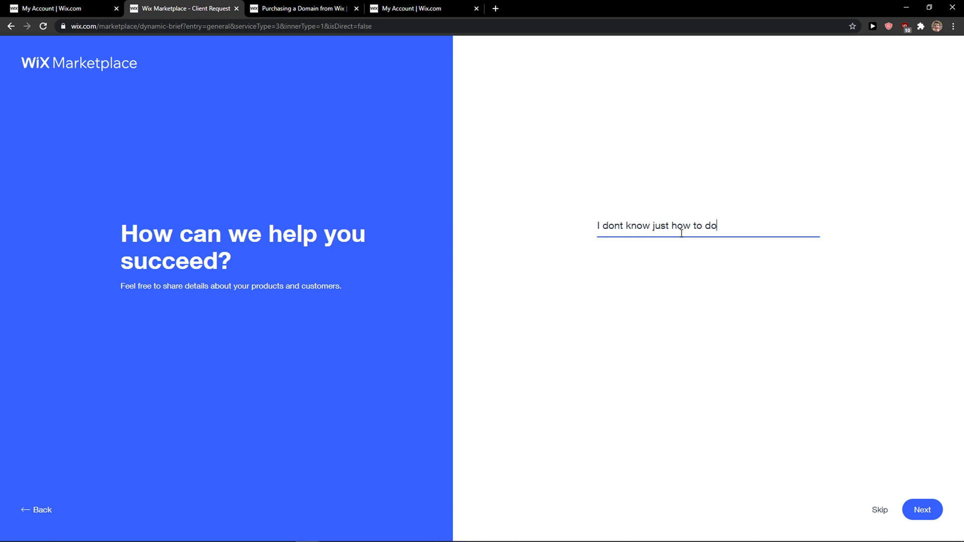
{"action": "type", "text": " it, I have the product"}
{"action": "type", "text": "s.."}
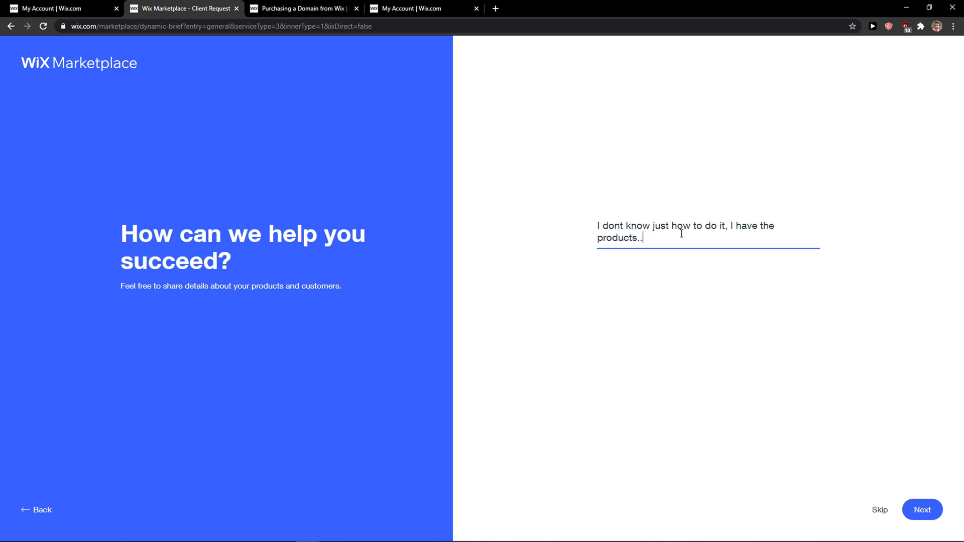
{"action": "left_click", "coordinate": [921, 509]}
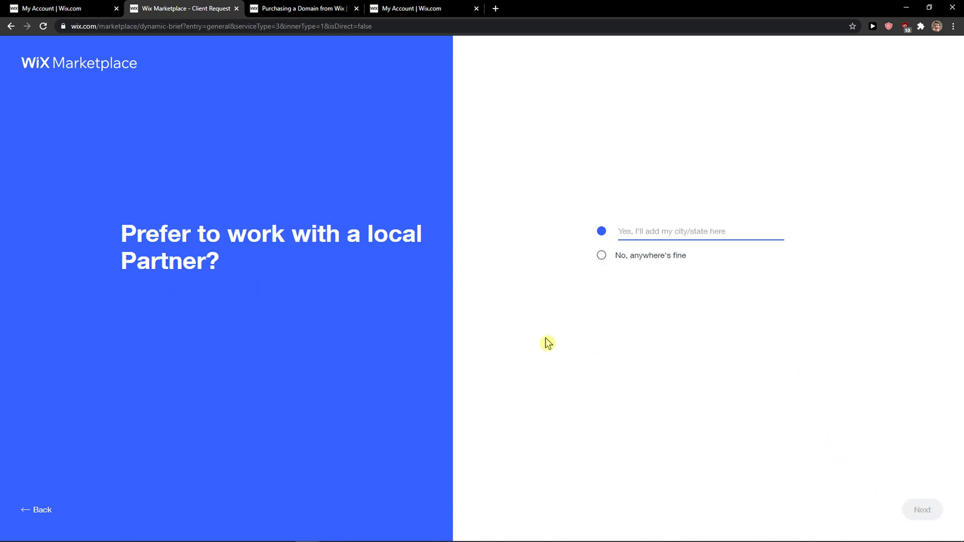
Step: Accept a partner from any location and keep English as the language
{"action": "left_click", "coordinate": [633, 256]}
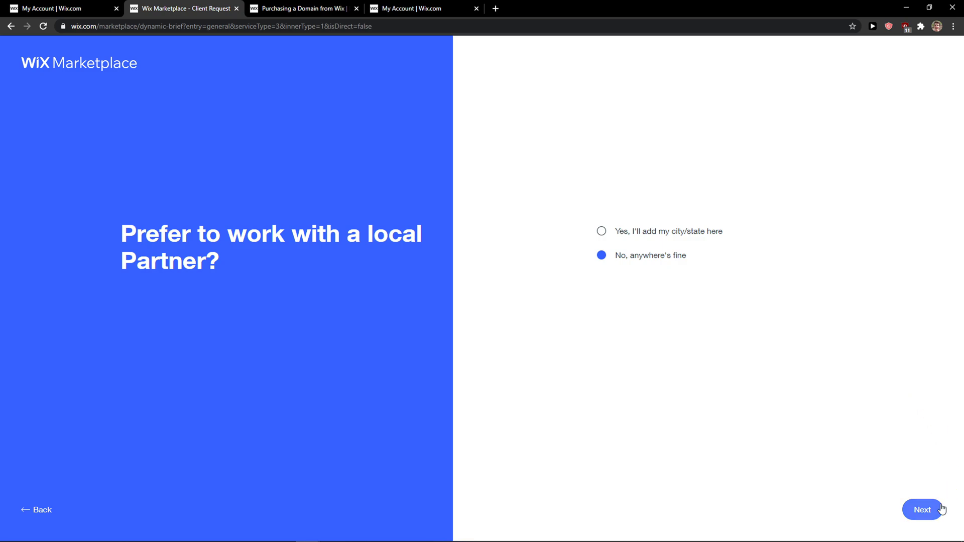
{"action": "left_click", "coordinate": [922, 509]}
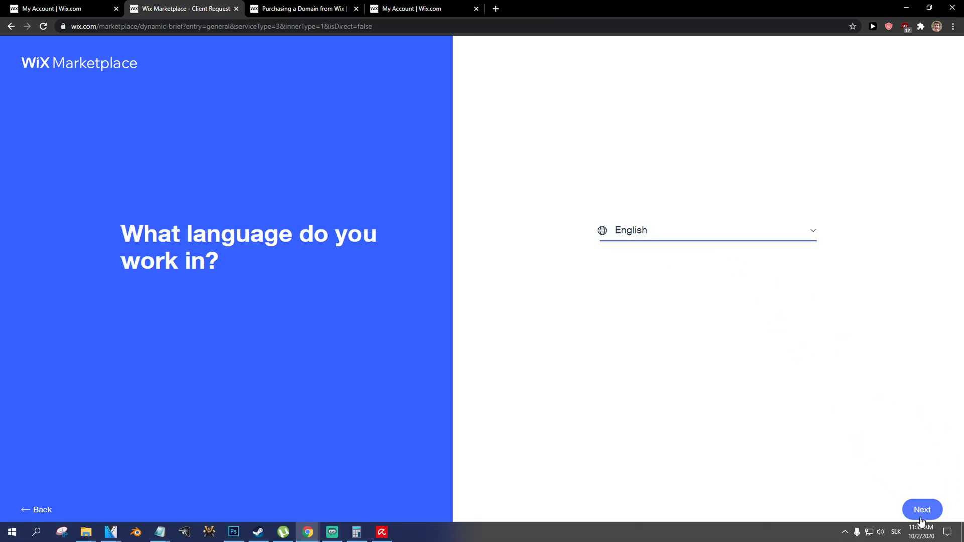
{"action": "left_click", "coordinate": [922, 510]}
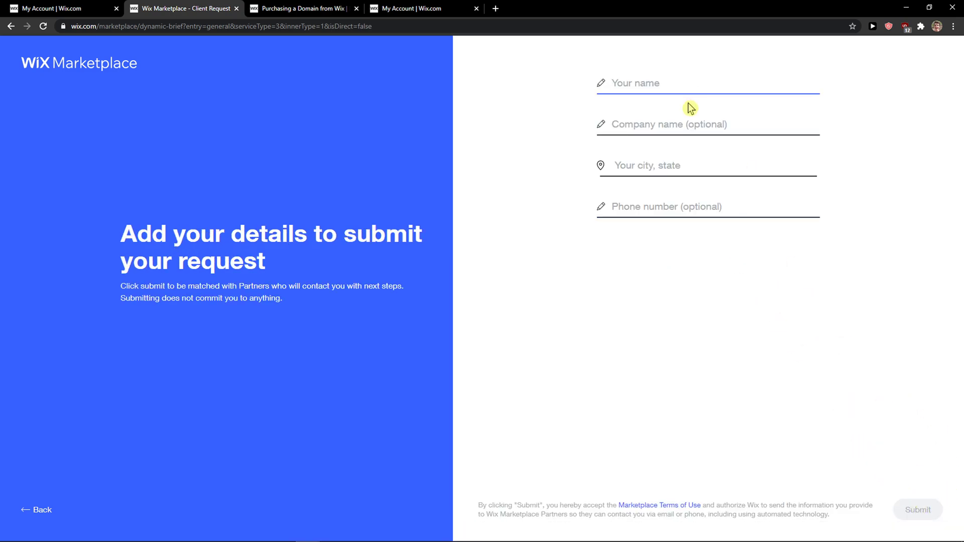
{"action": "left_click", "coordinate": [663, 181]}
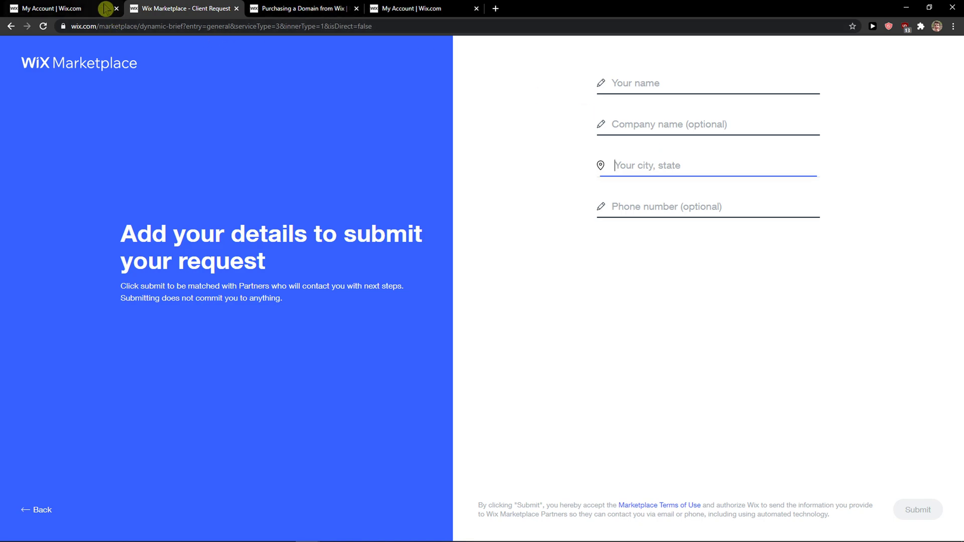
Step: Switch back to the first 'My Account | Wix.com' browser tab
{"action": "left_click", "coordinate": [52, 9]}
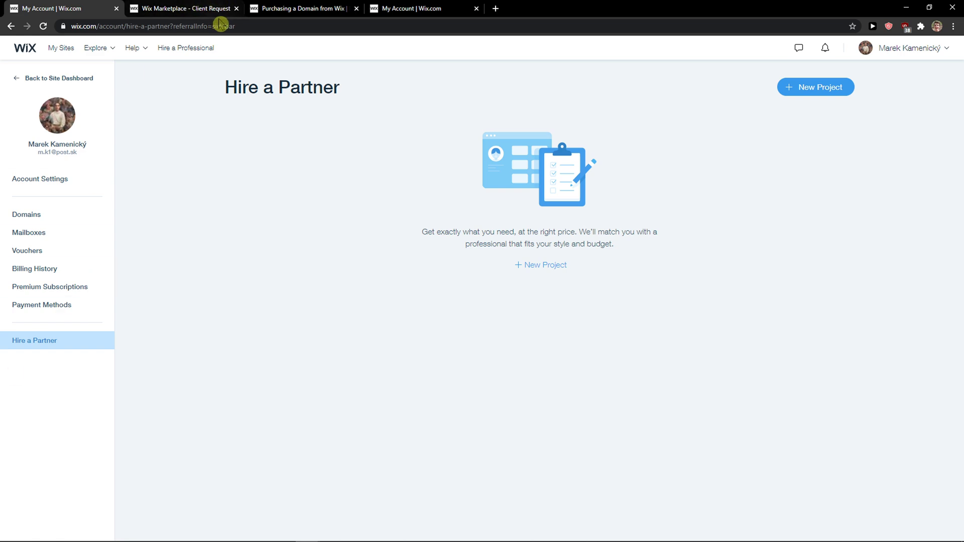